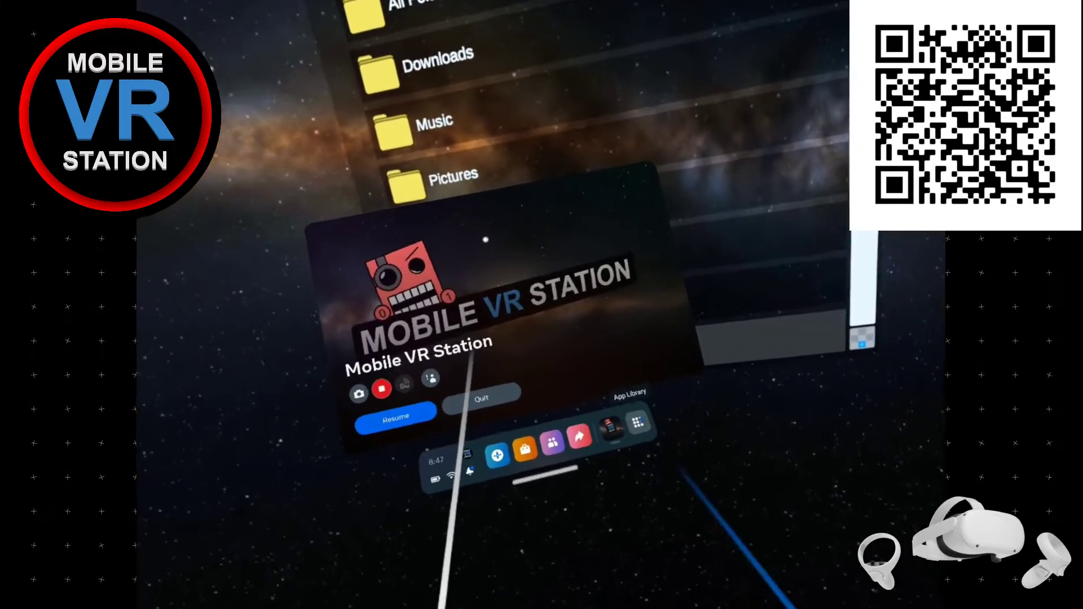
Open the headset's Storage page in Settings, launched from the App Library
left_click(658, 420)
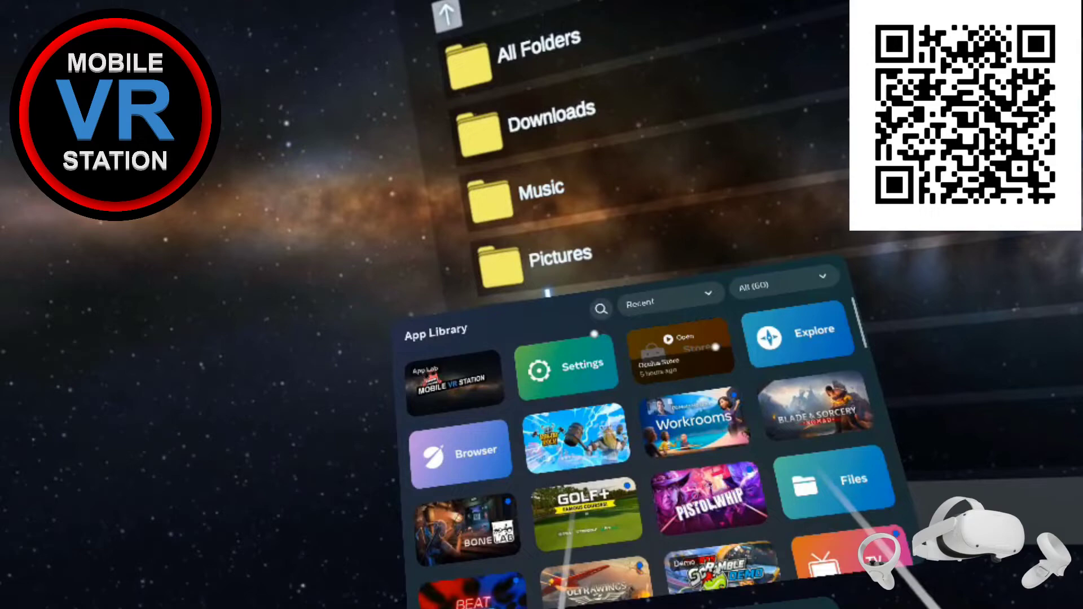
left_click(474, 339)
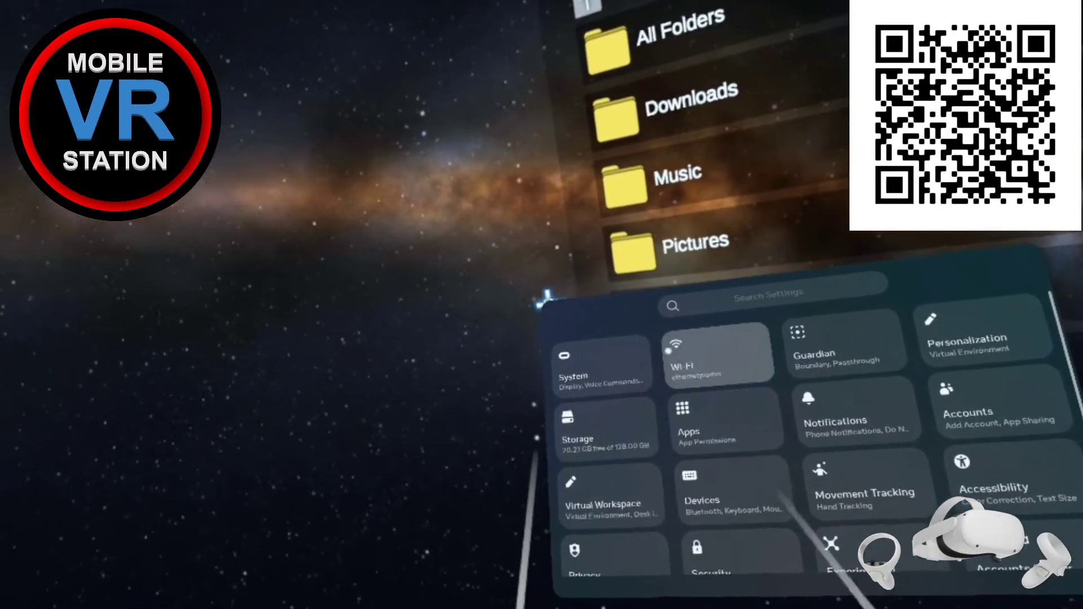
left_click(604, 437)
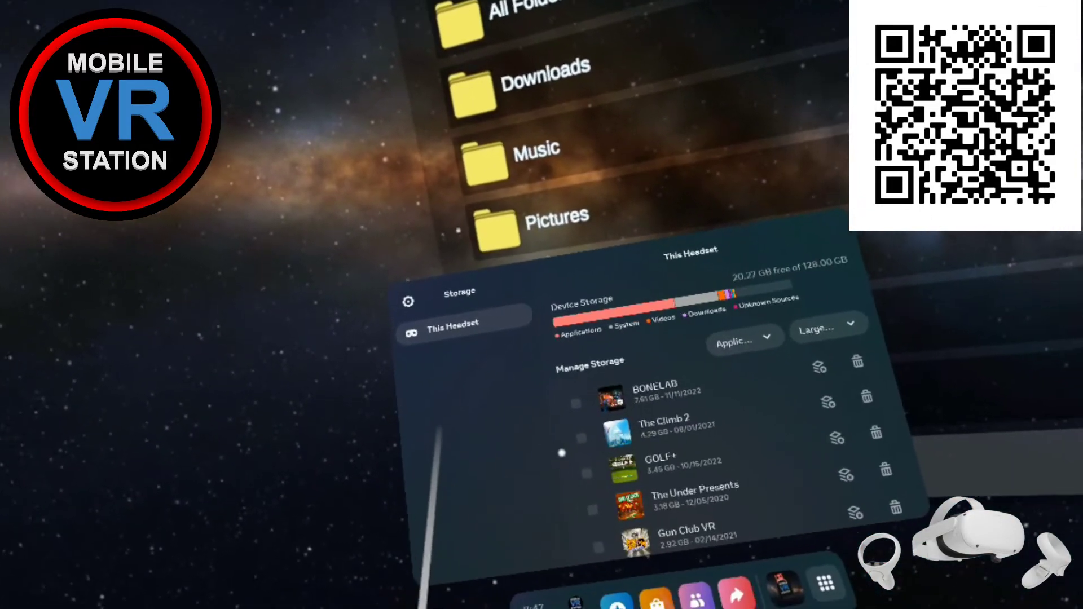
Scroll the installed apps list and start Delete App Data for one game
scroll(645, 365, "down", 2)
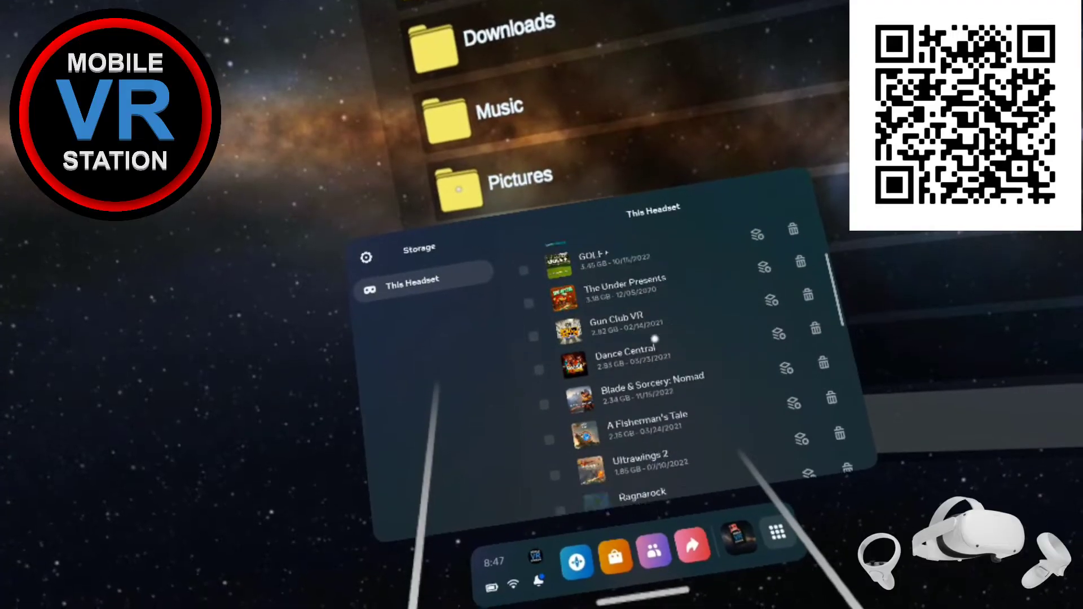
scroll(655, 339, "down", 2)
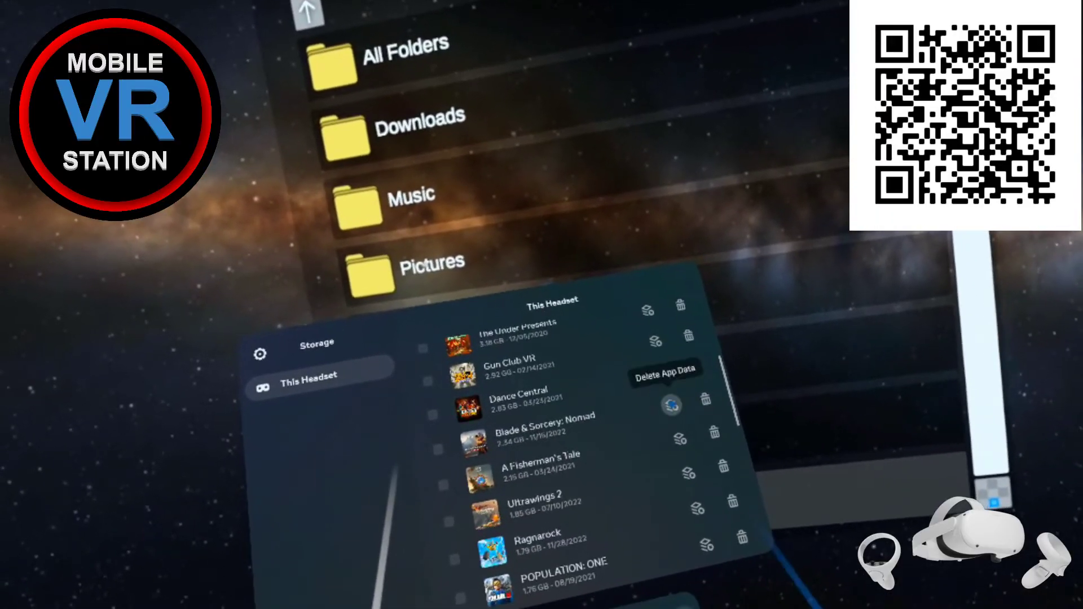
left_click(671, 404)
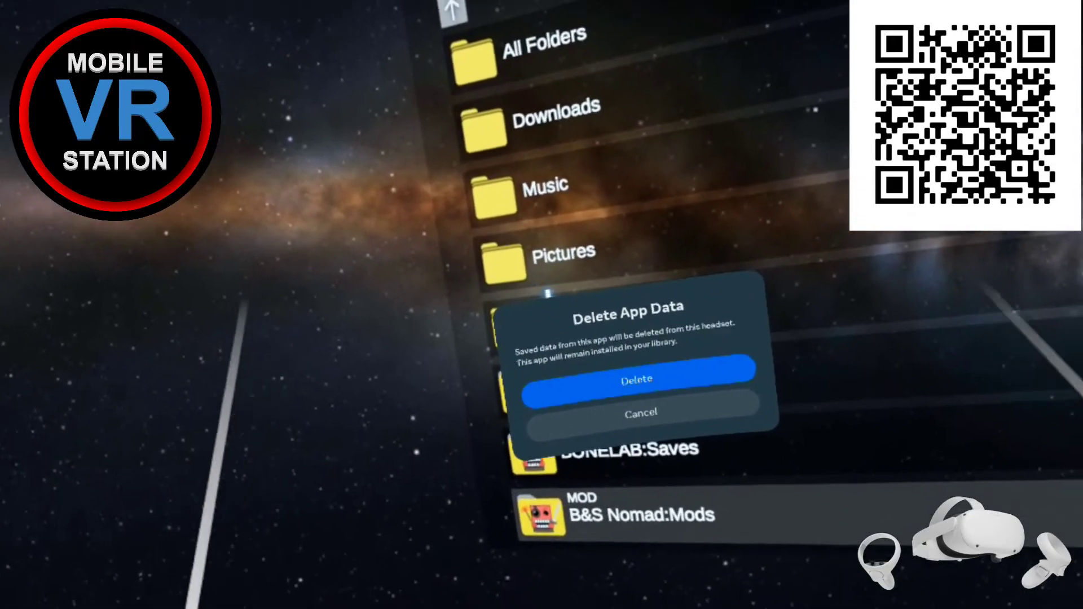
Cancel the Delete App Data confirmation so the game's data is kept
left_click(635, 406)
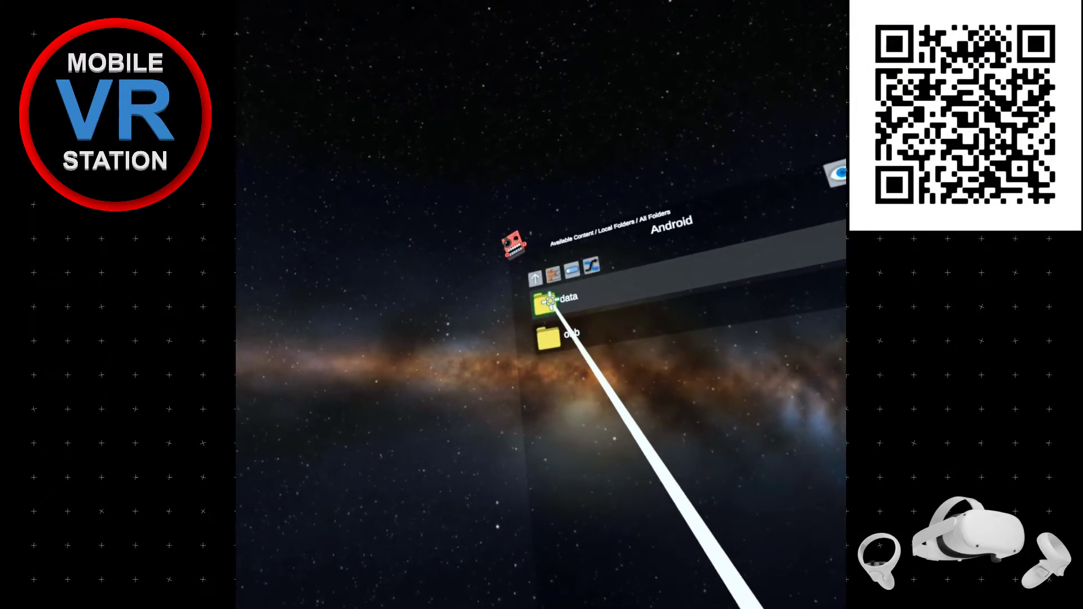
Browse Android > data > com.Warpfrog.BladeAndSorcery > files to view the Mods and Saves folders
left_click(550, 301)
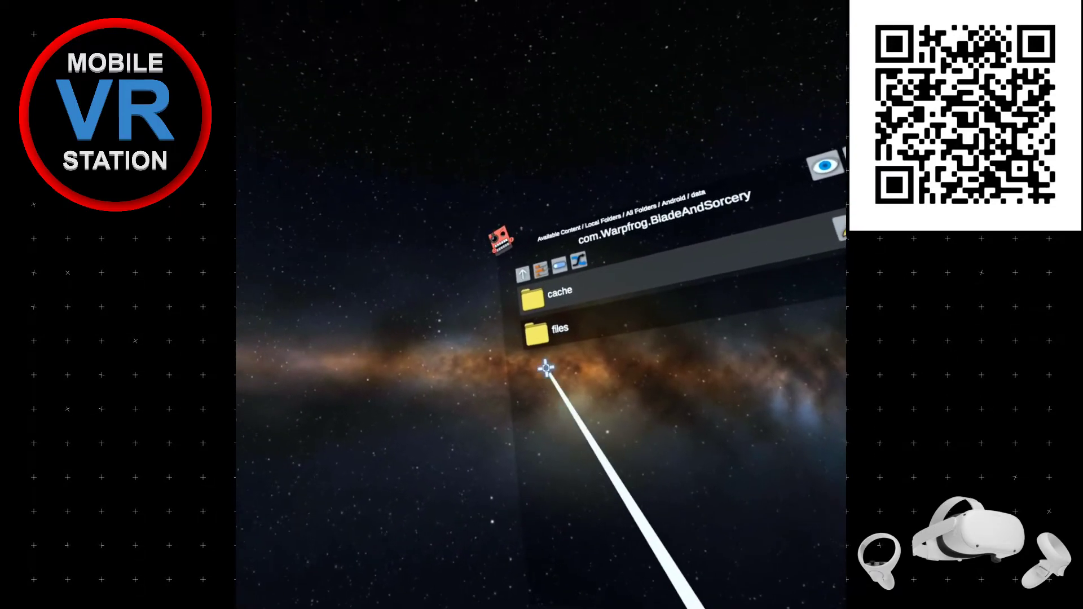
left_click(546, 334)
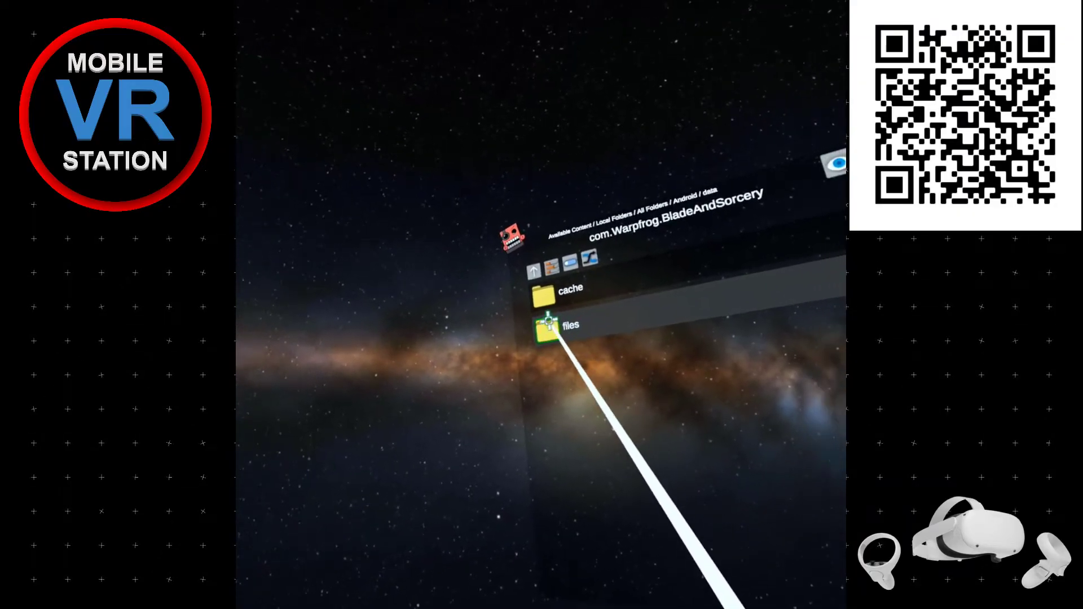
left_click(555, 331)
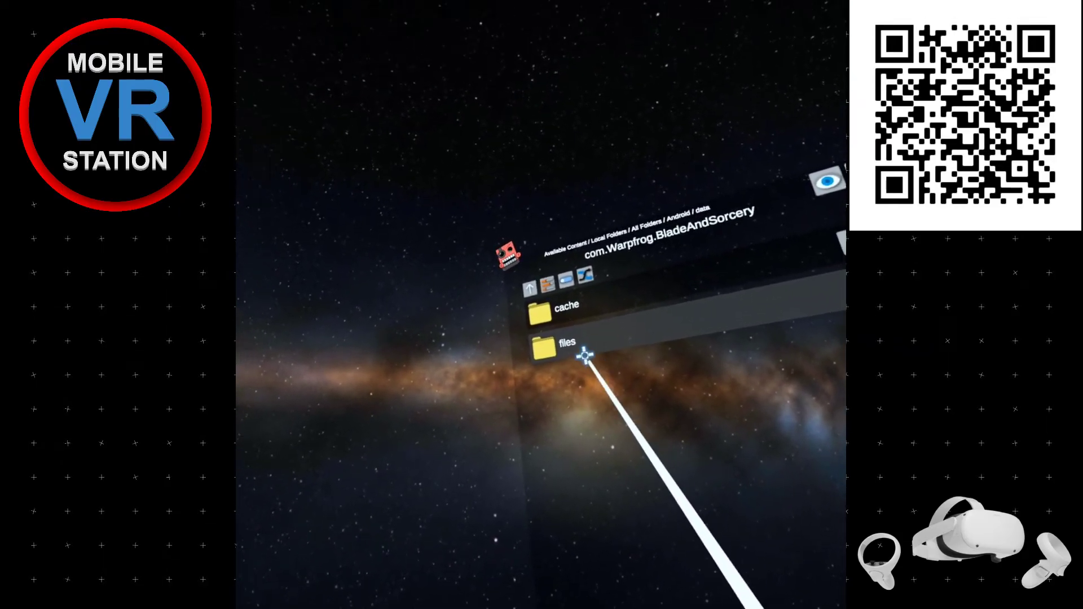
Go back up four folder levels from the Blade and Sorcery files folder to Local Folders
left_click(540, 301)
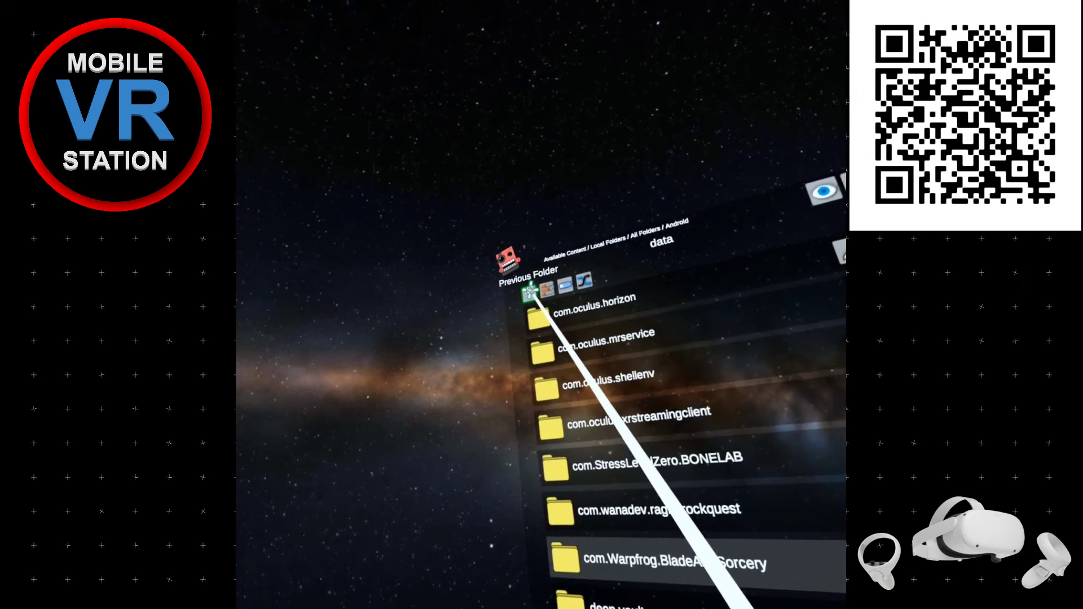
left_click(529, 294)
left_click(529, 293)
left_click(529, 293)
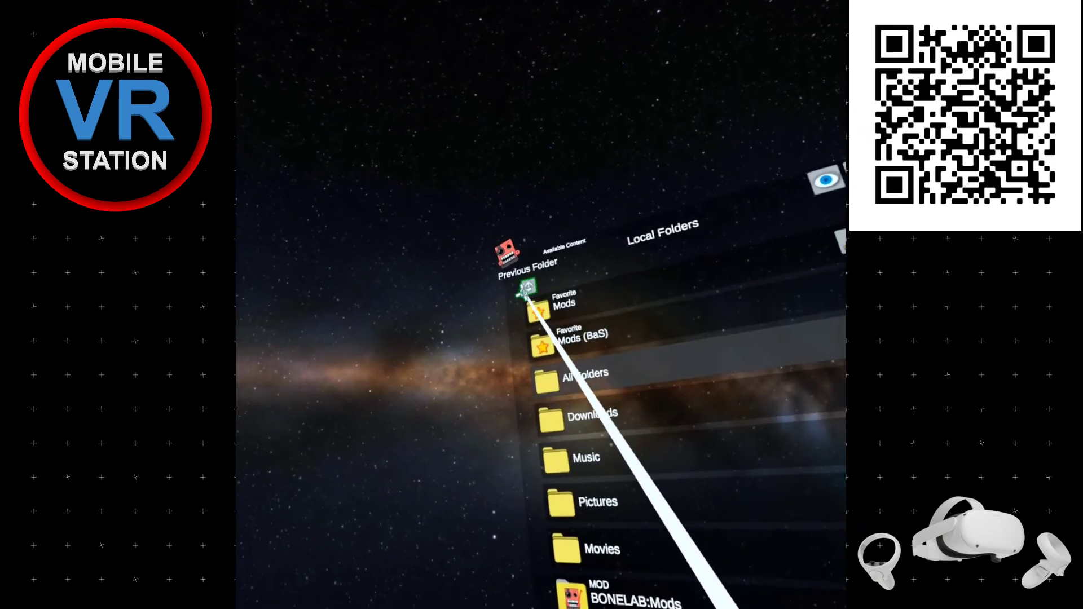